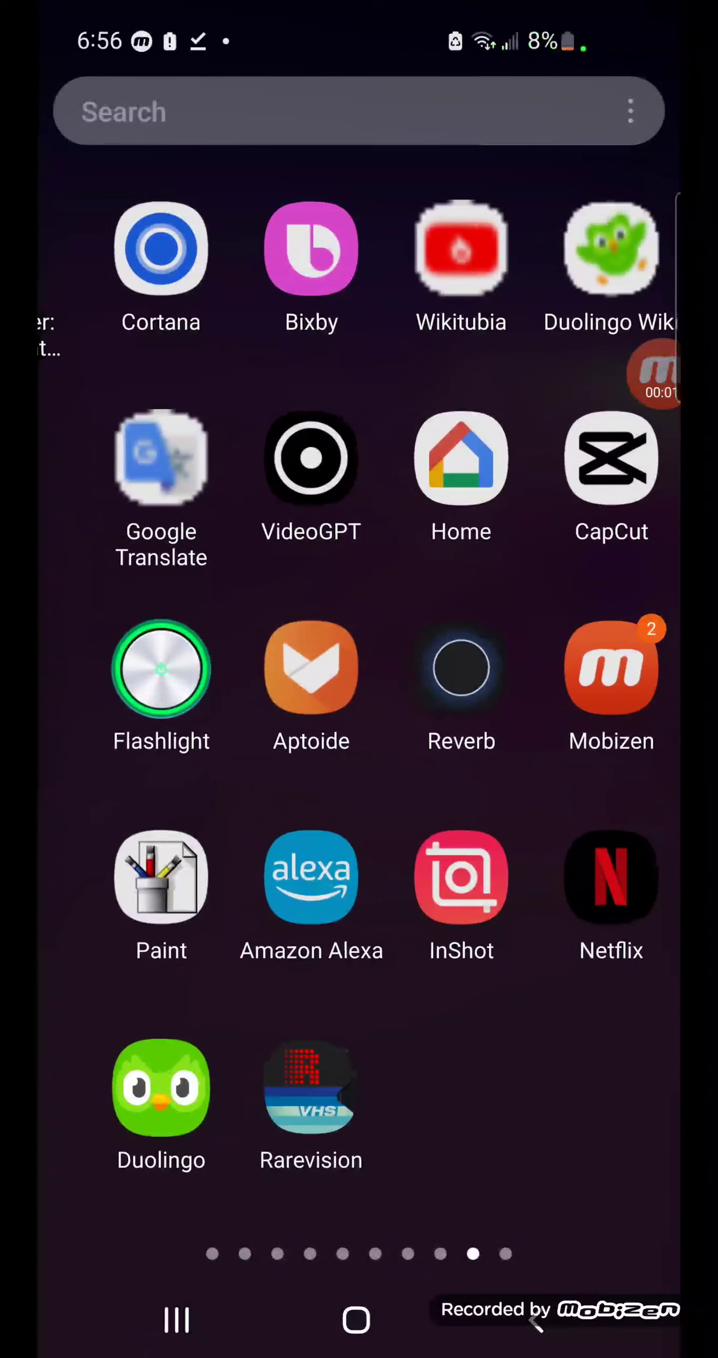
Swipe through the app drawer pages to find and launch KineMaster
left_click_drag(159, 679, 585, 679)
mouse_move(160, 679)
left_mouse_down()
mouse_move(531, 679)
mouse_move(159, 679)
left_mouse_up()
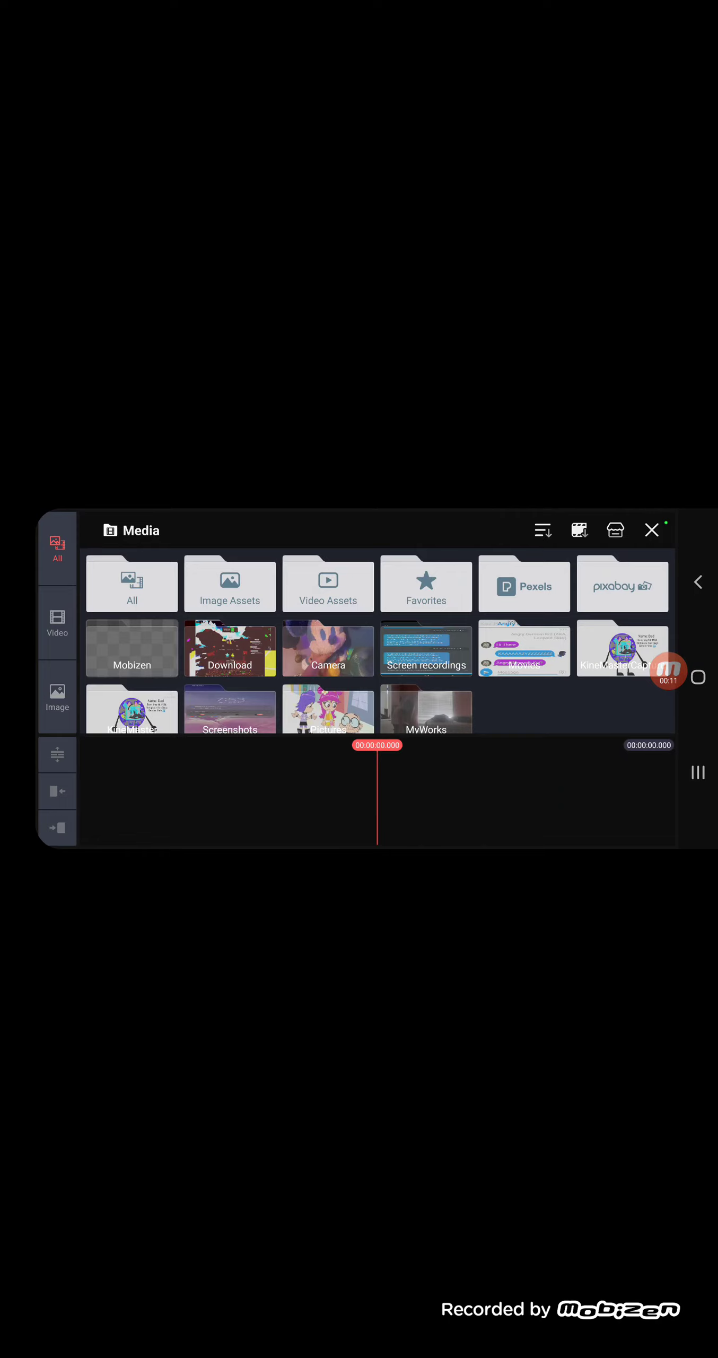
Export the project as an FHD 1080p 60fps video and share it to YouTube
left_click(668, 675)
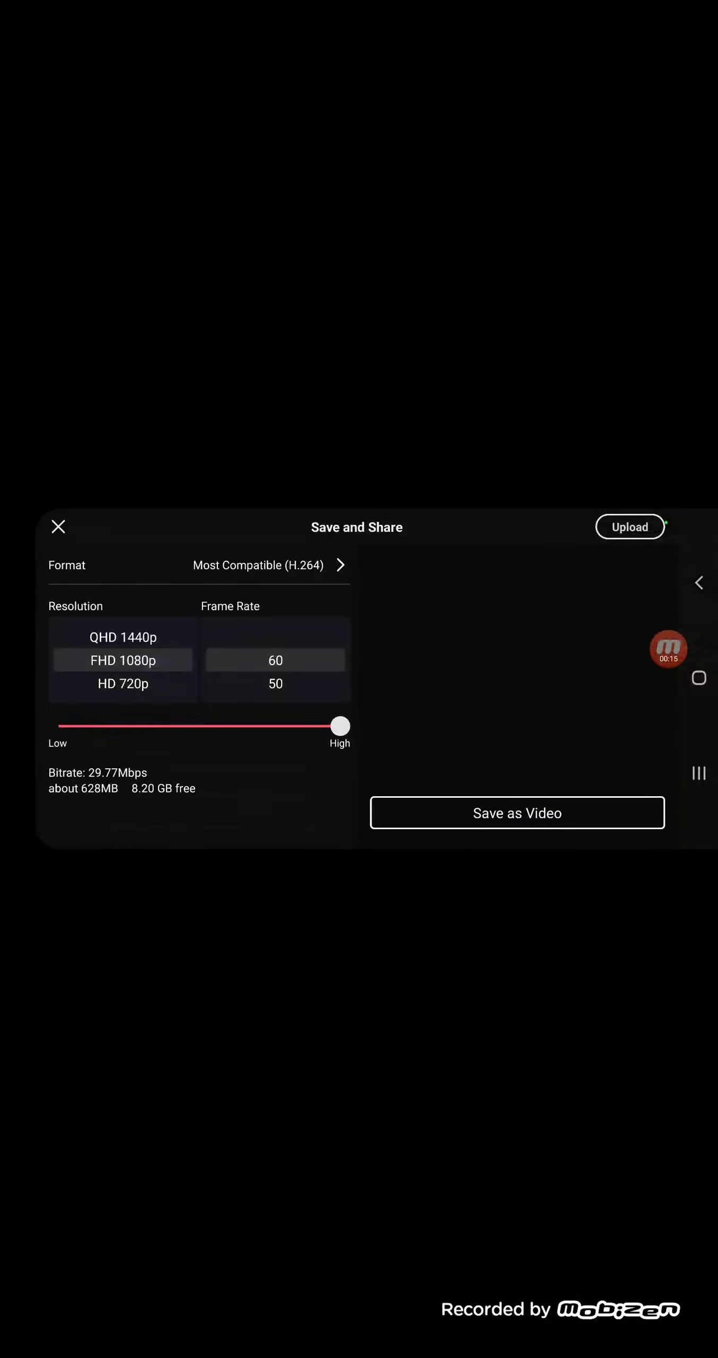
left_click(517, 813)
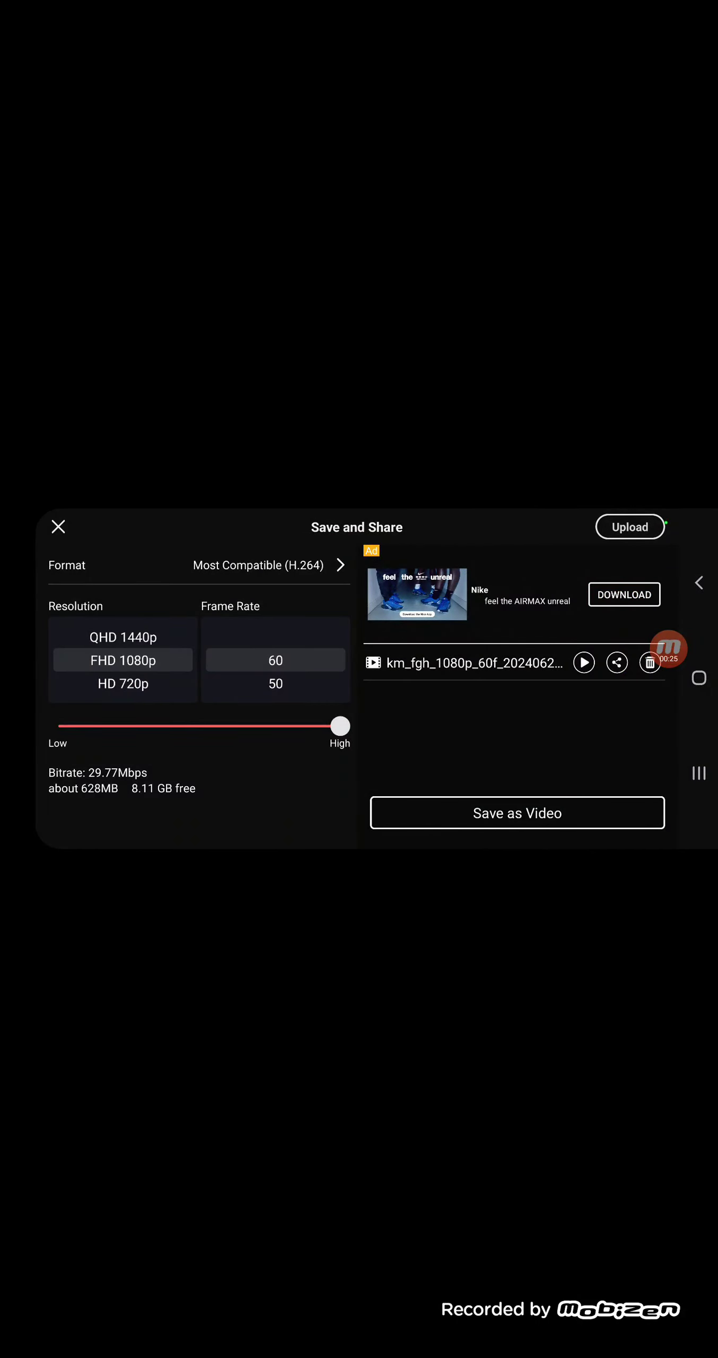
left_click(616, 663)
key("Escape")
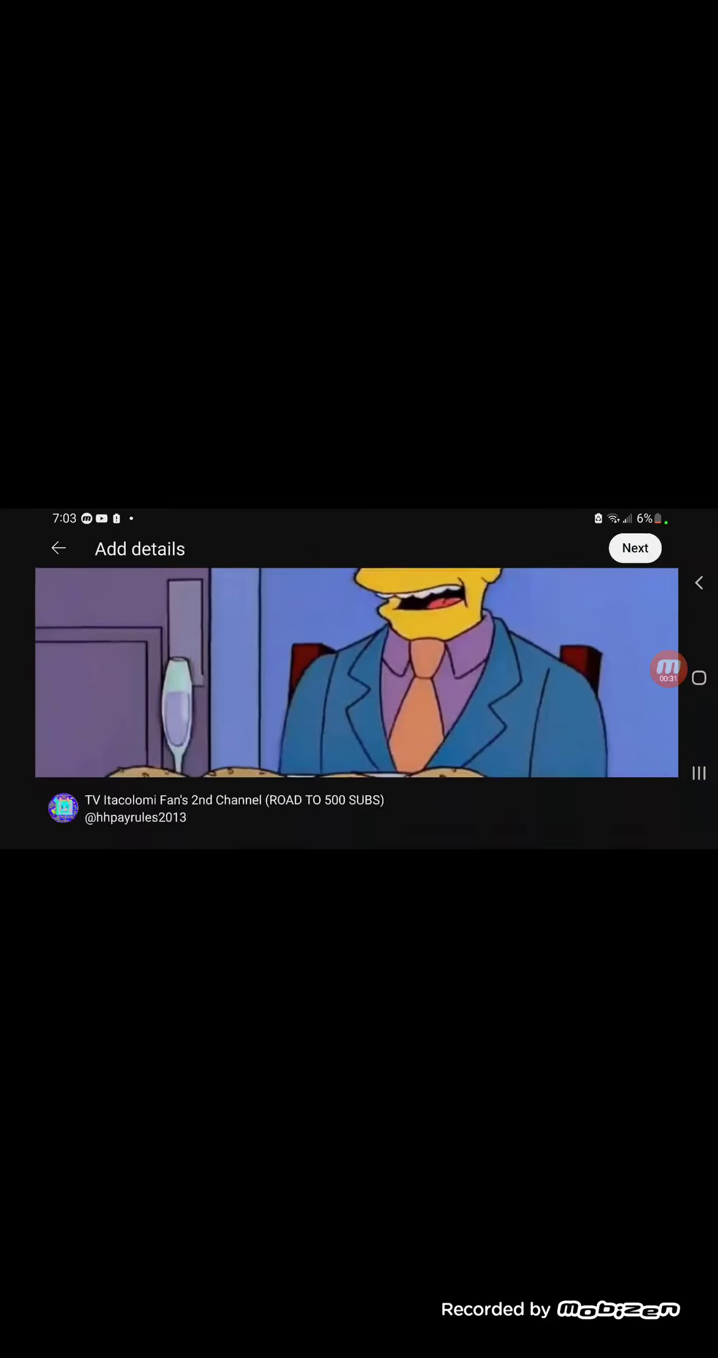
Title the YouTube upload 'Steamed Hams 3G' and continue to audience selection
left_click(213, 807)
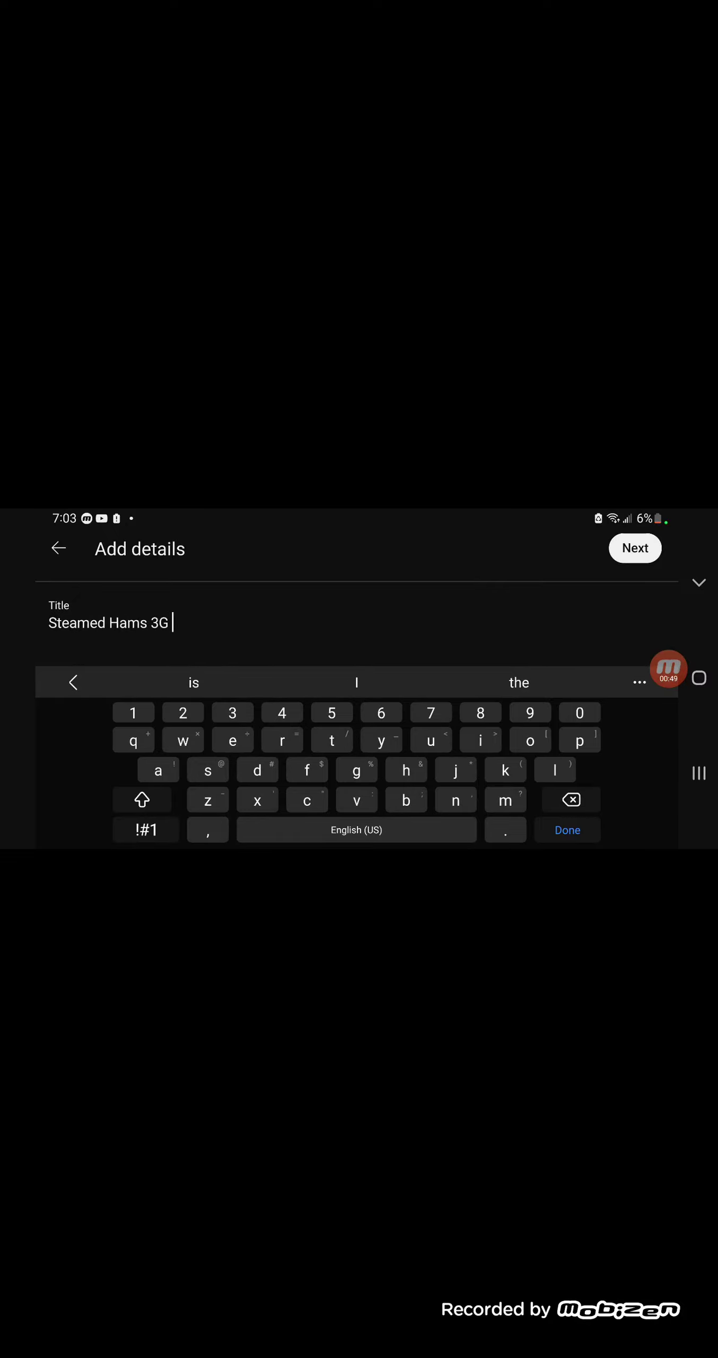
left_click(636, 547)
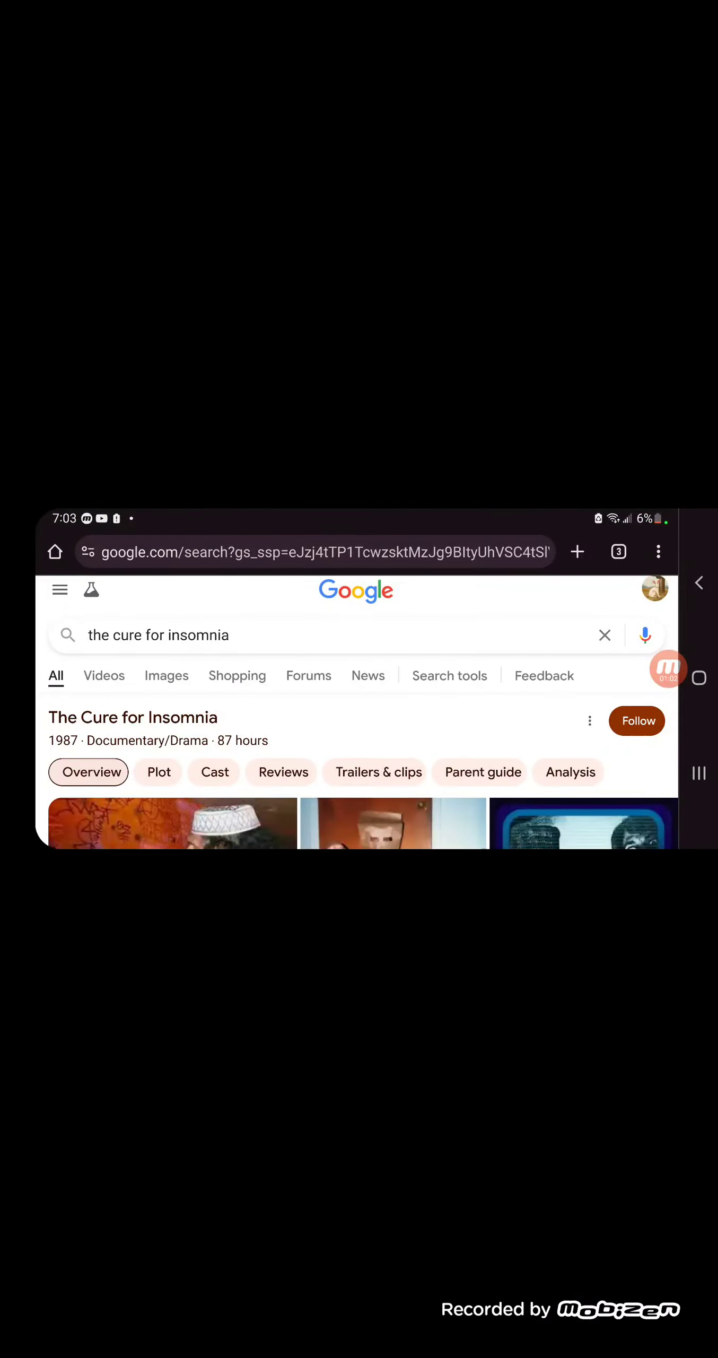
Enter studio.youtube.com in the Chrome address bar
left_click(319, 551)
type("s")
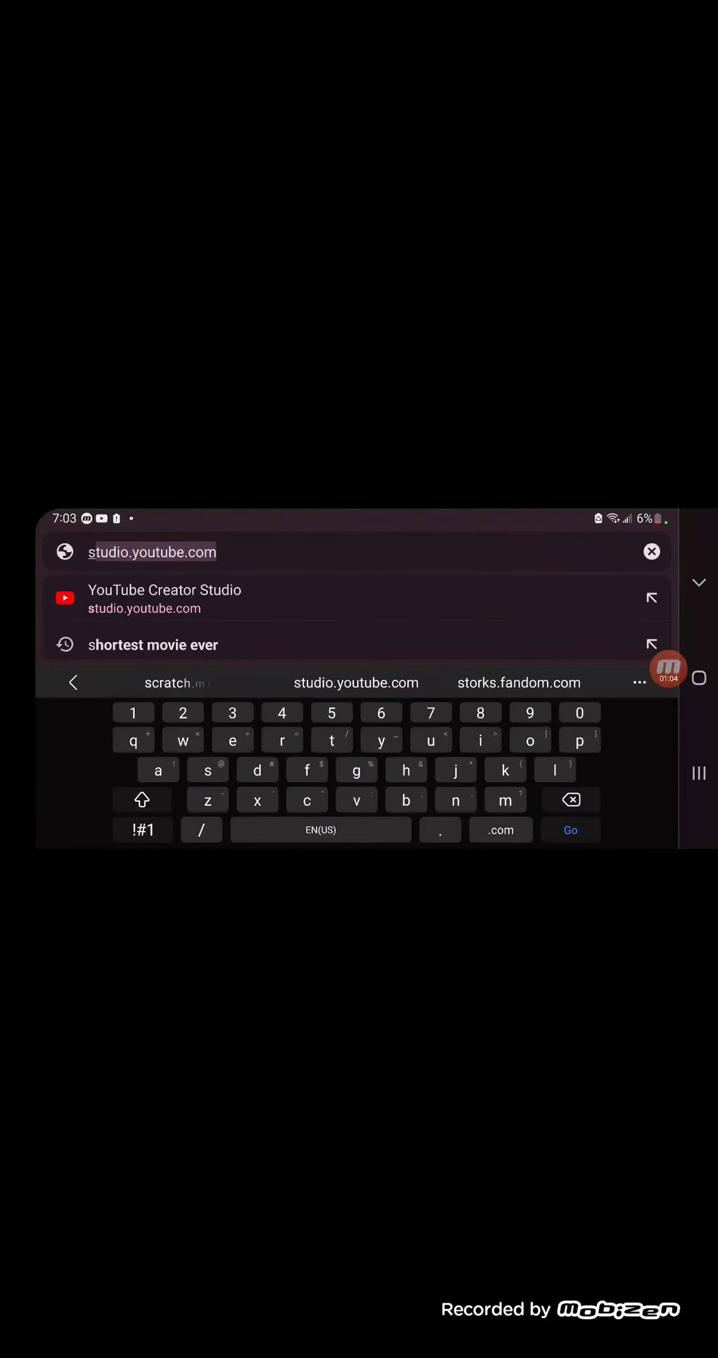